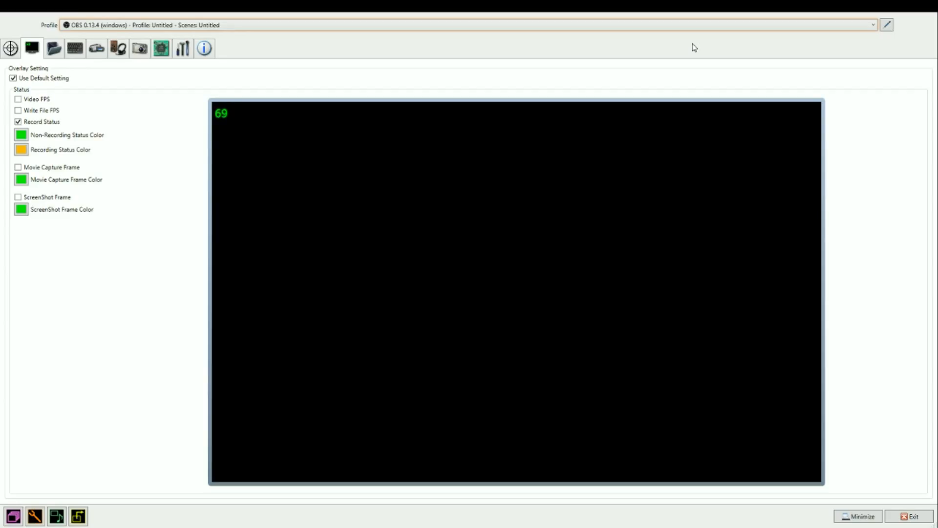
# Step: Review the folder and hotkey settings, as well as the frame rate choices in the movie settings
pyautogui.click(54, 50)
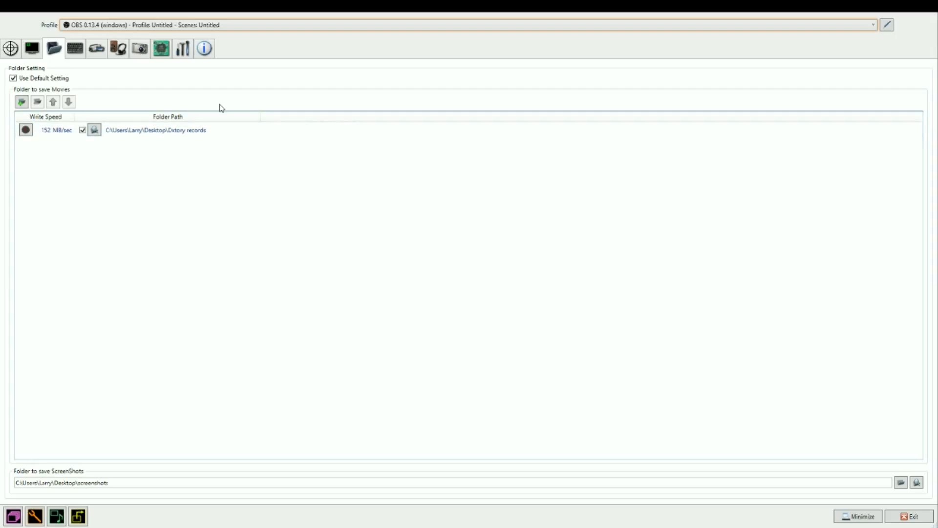
pyautogui.click(84, 57)
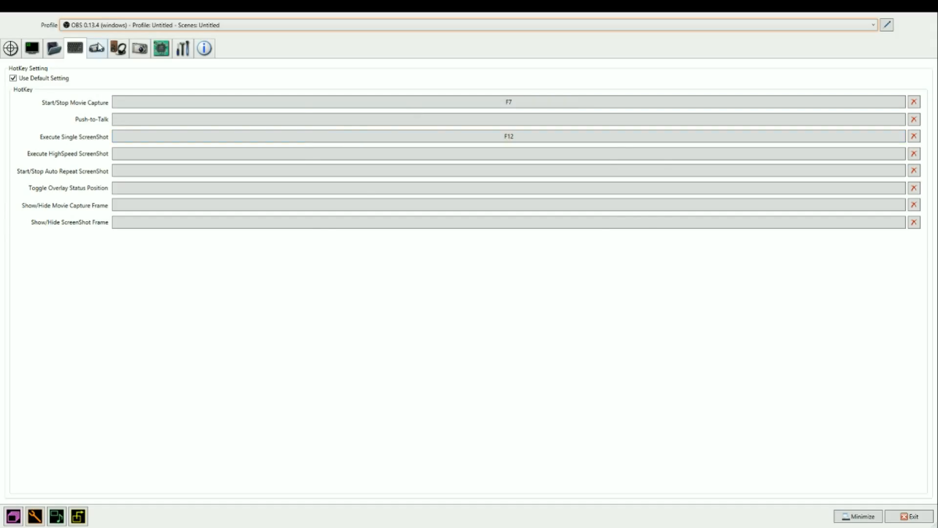
pyautogui.click(97, 47)
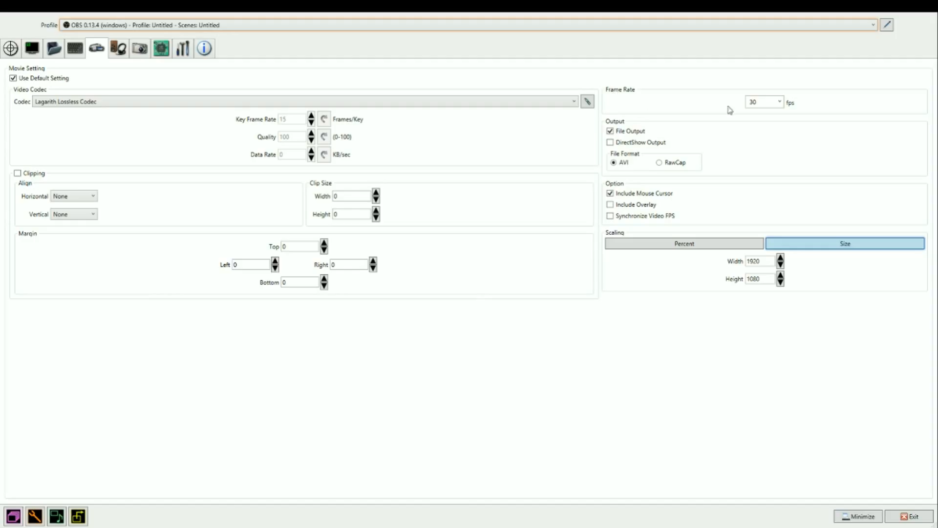
pyautogui.click(780, 105)
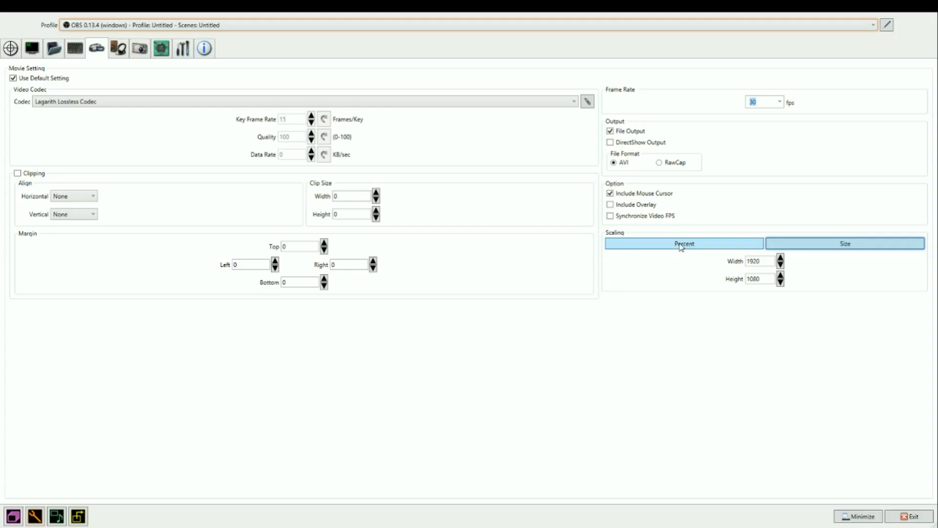
pyautogui.click(784, 203)
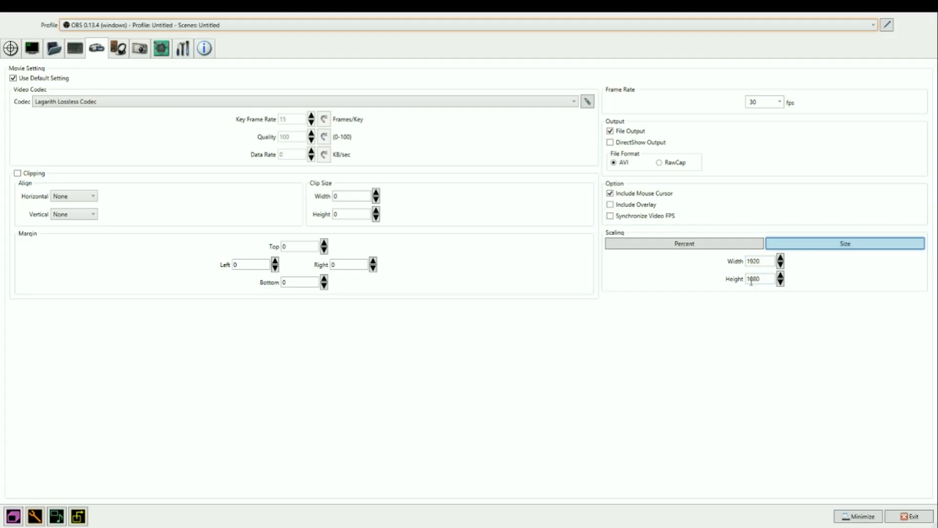
# Step: Compare the Percent and Size scaling modes in the movie settings, finishing on Size
pyautogui.click(745, 244)
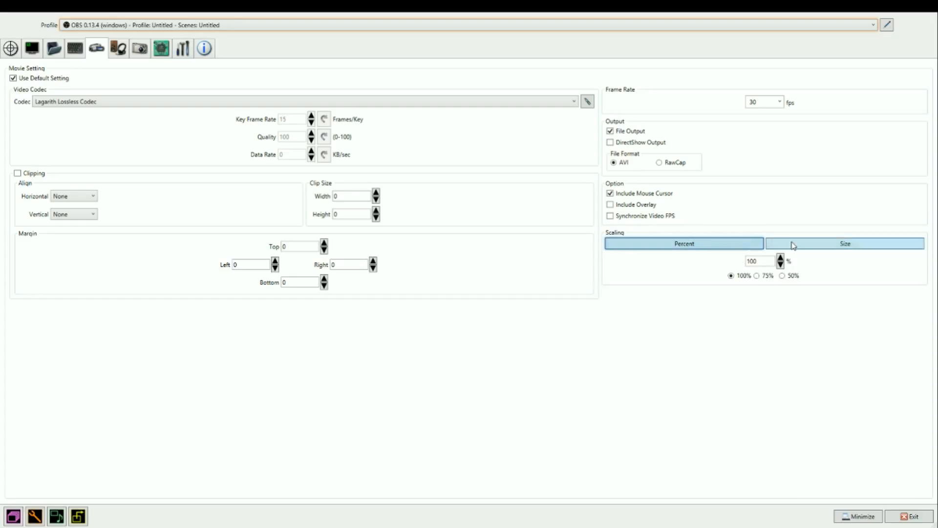
pyautogui.click(793, 244)
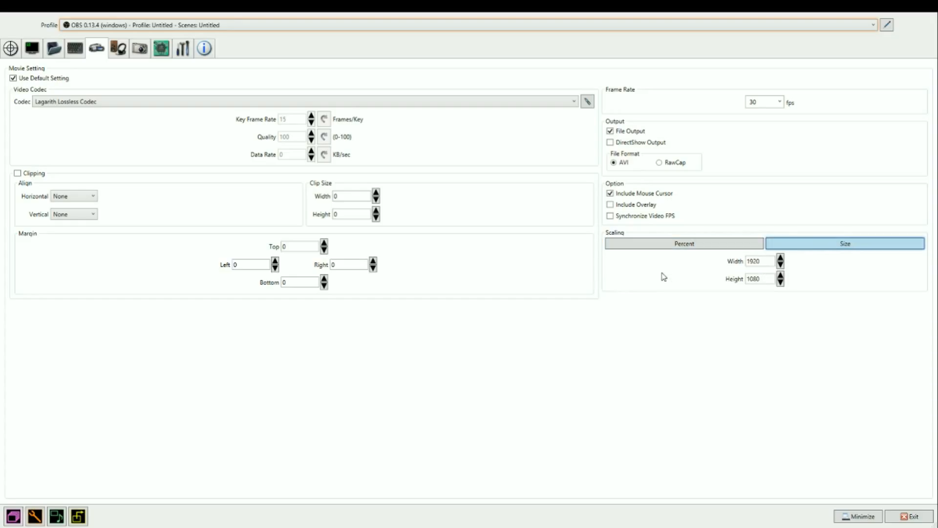
pyautogui.click(761, 244)
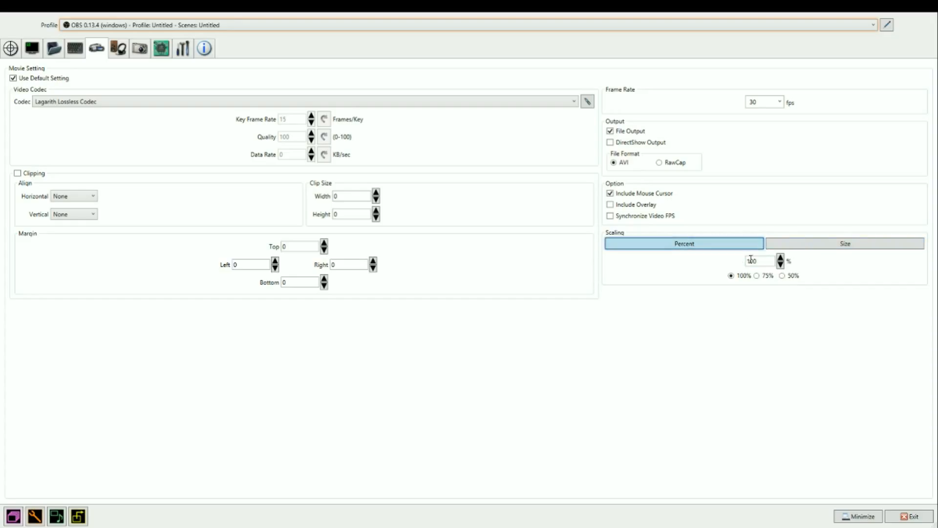
pyautogui.click(820, 247)
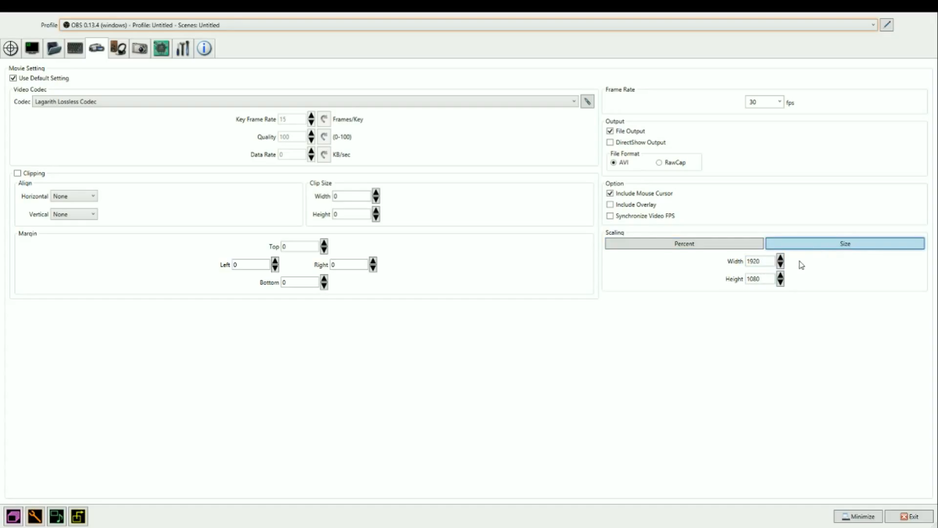
# Step: Set the movie scaling size to a width of 1280 and a height of 720
pyautogui.click(768, 262)
pyautogui.doubleClick(768, 262)
pyautogui.write('1280')
pyautogui.doubleClick(771, 280)
pyautogui.write('720')
# Step: Set the movie scaling size to a width of 1920 and a height of 1080
pyautogui.doubleClick(764, 262)
pyautogui.write('1920')
pyautogui.click(771, 279)
pyautogui.doubleClick(771, 279)
pyautogui.write('1080')
# Step: In the audio settings, try a second audio track with the Blue Snowball microphone as its device, and remove that track
pyautogui.click(125, 55)
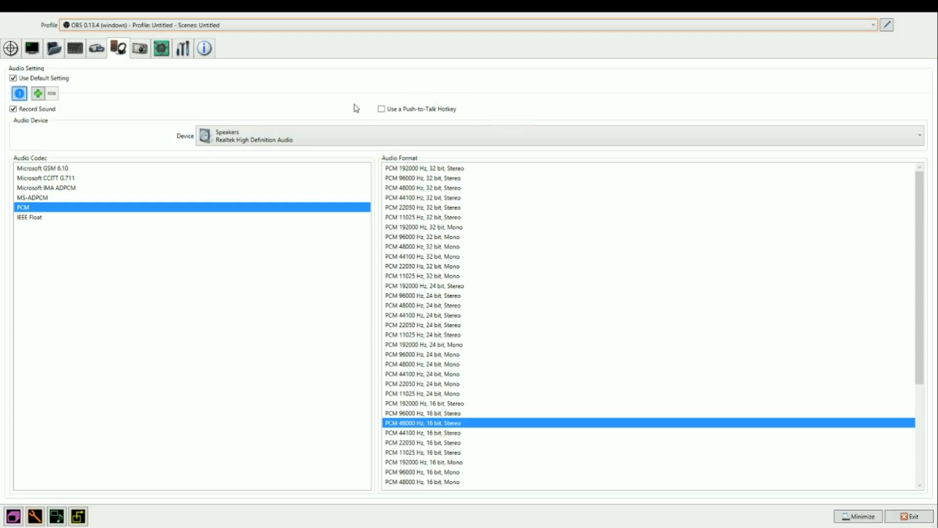
pyautogui.click(41, 96)
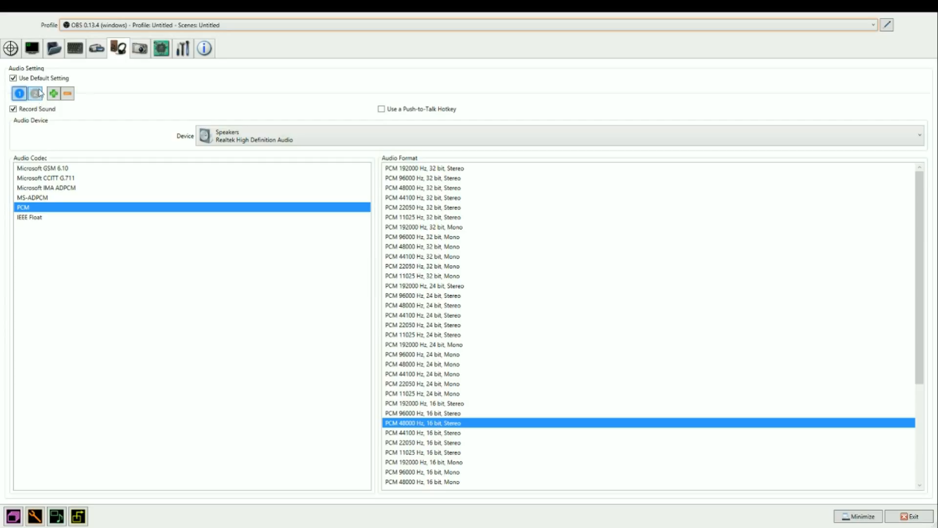
pyautogui.click(39, 96)
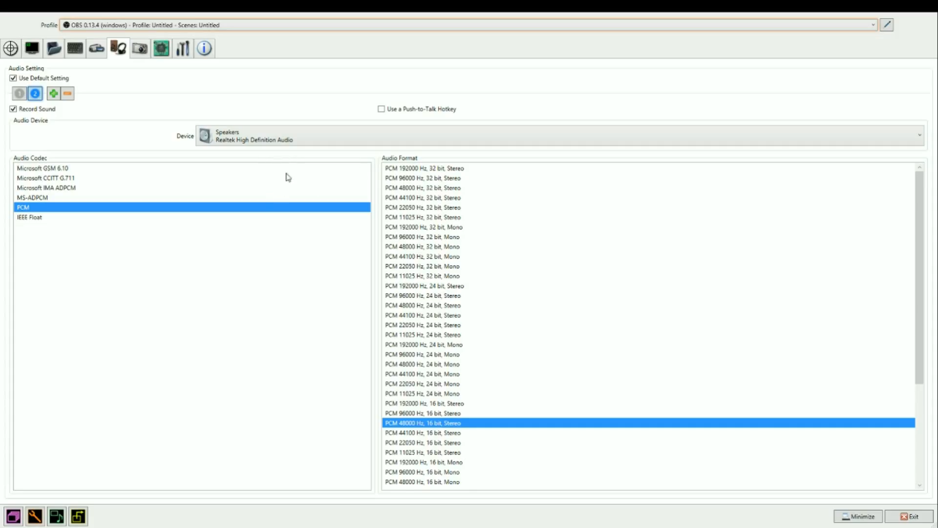
pyautogui.click(312, 176)
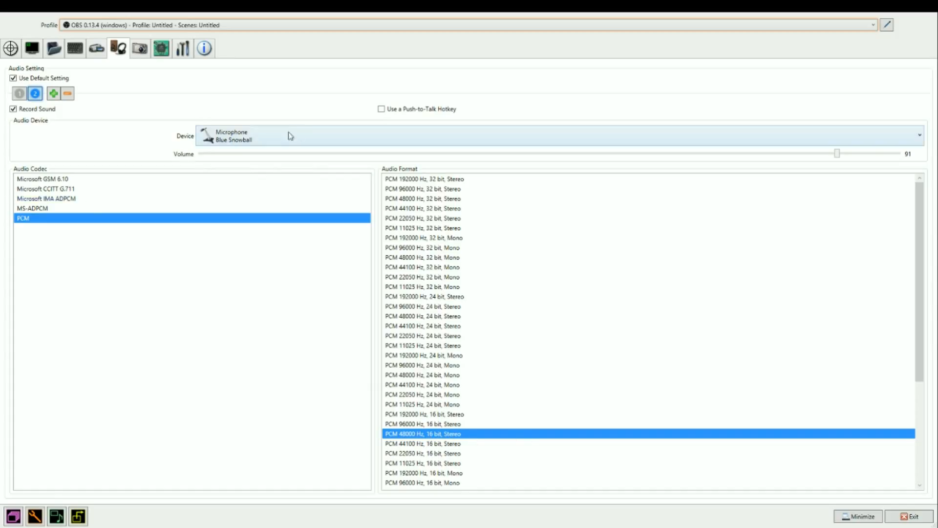
pyautogui.click(71, 95)
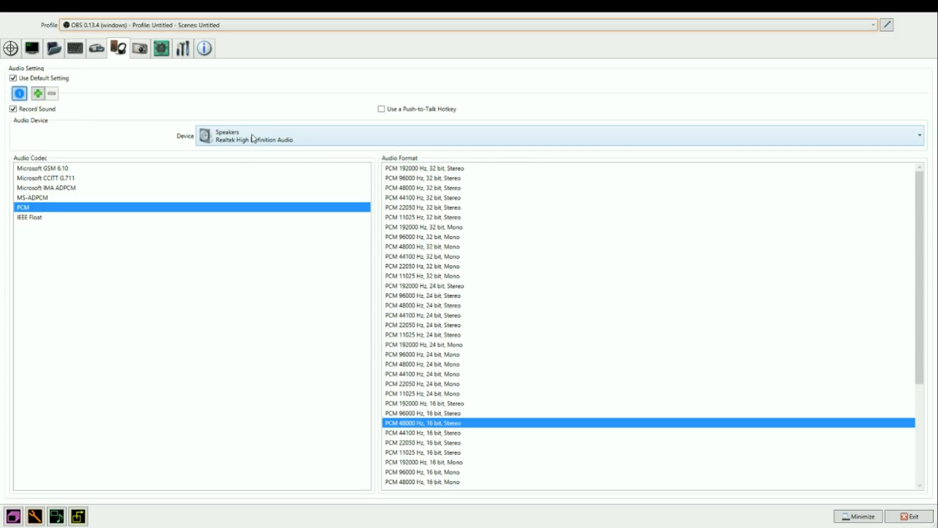
# Step: Review the screenshot, advanced and global settings
pyautogui.click(144, 54)
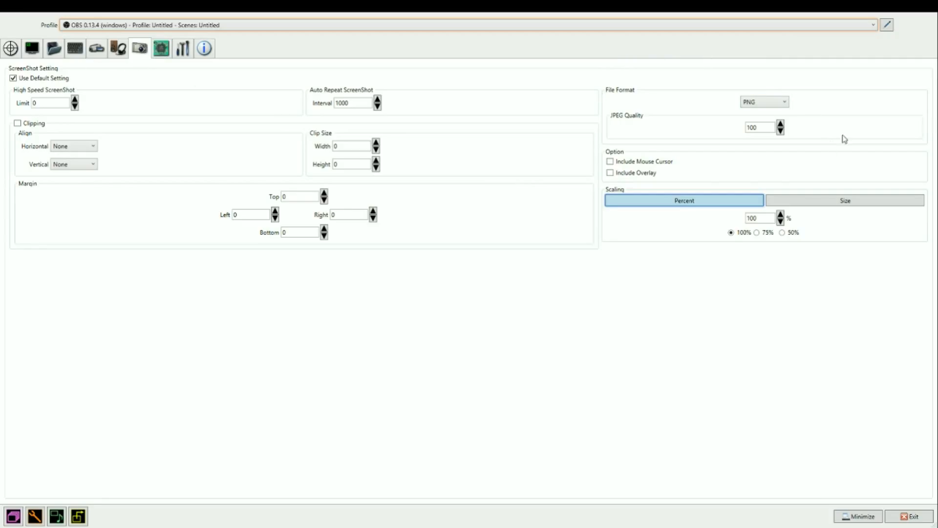
pyautogui.click(158, 51)
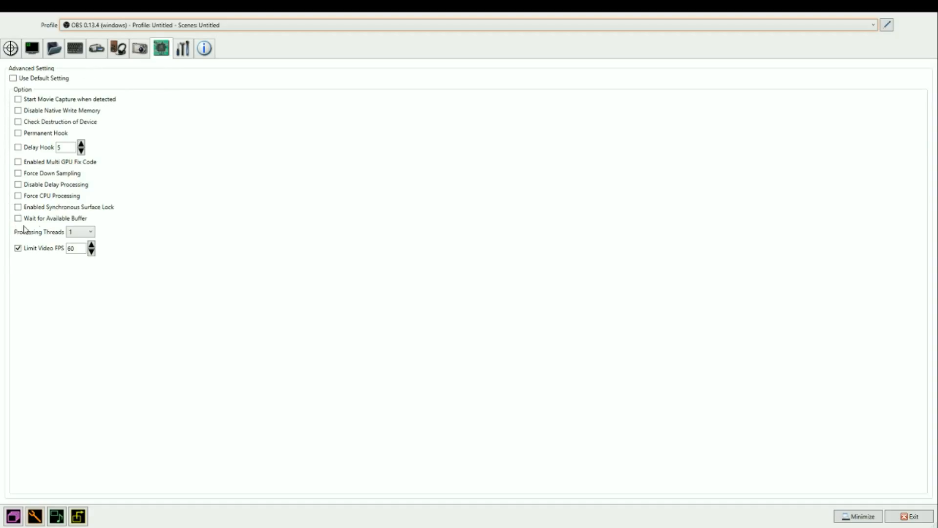
pyautogui.click(179, 50)
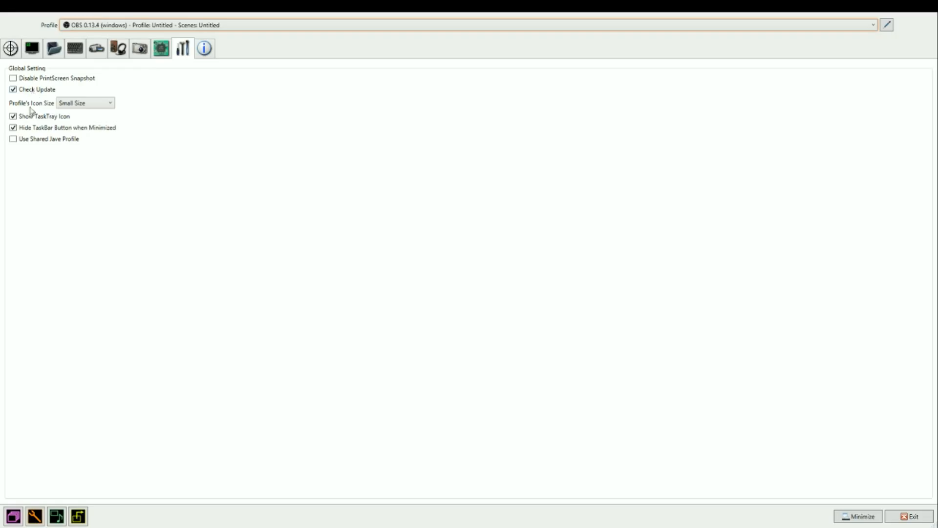
# Step: Examine the program's license information, checking the registration and expiry lines
pyautogui.click(205, 48)
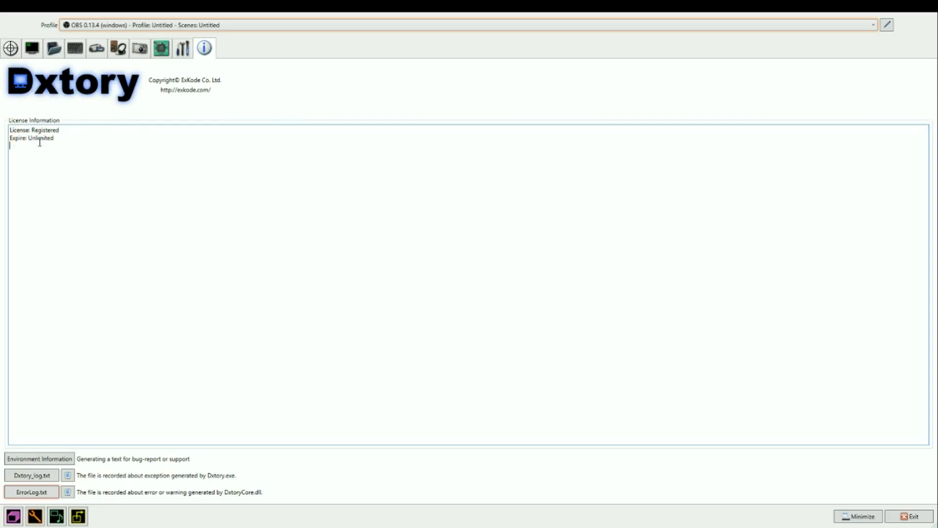
pyautogui.moveTo(65, 141); pyautogui.dragTo(30, 140)
pyautogui.click(75, 138)
pyautogui.moveTo(33, 144); pyautogui.dragTo(89, 135)
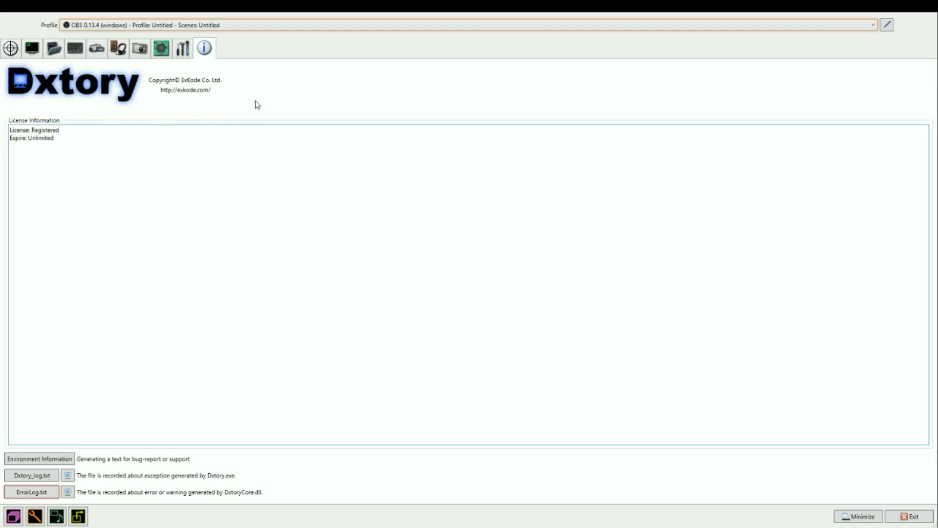